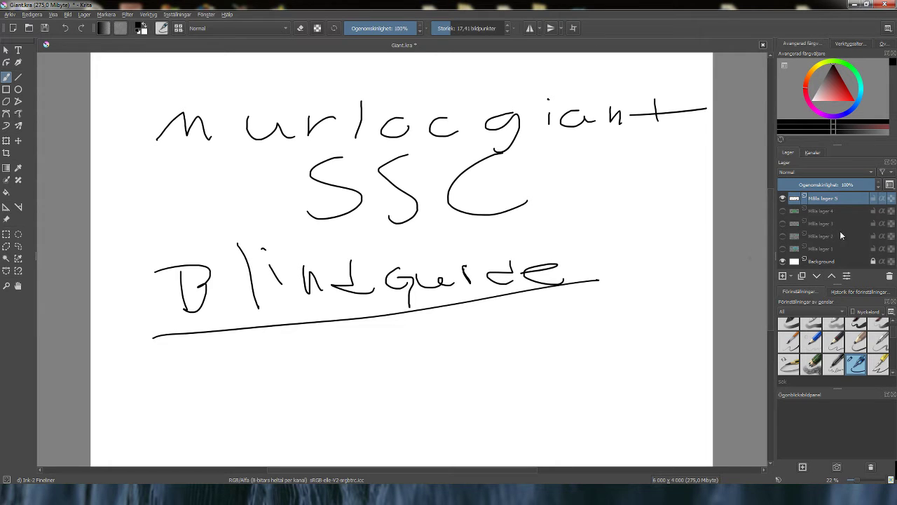
Step: Hide the title layer Måla lager 5, then show and select Måla lager 1 with the giant drawing
left_click(784, 198)
left_click(783, 248)
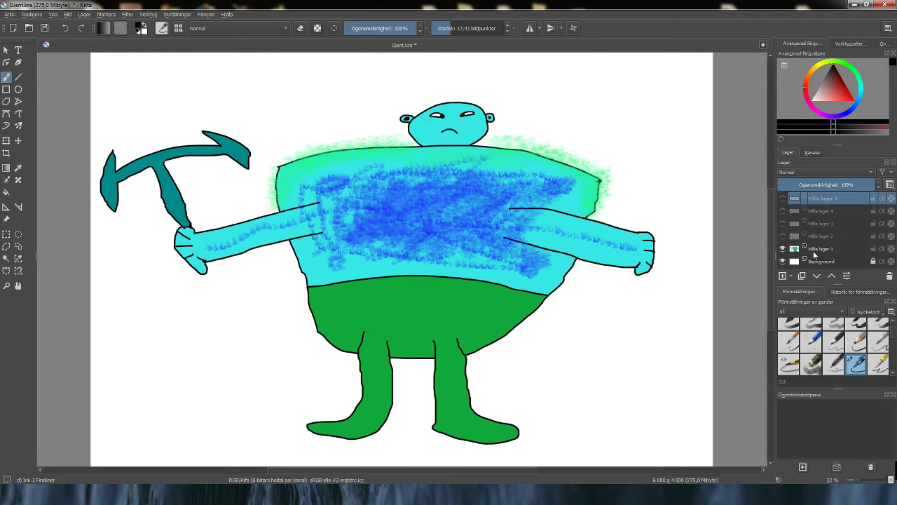
left_click(815, 253)
left_click_drag(525, 216, 533, 220)
left_click_drag(481, 190, 484, 194)
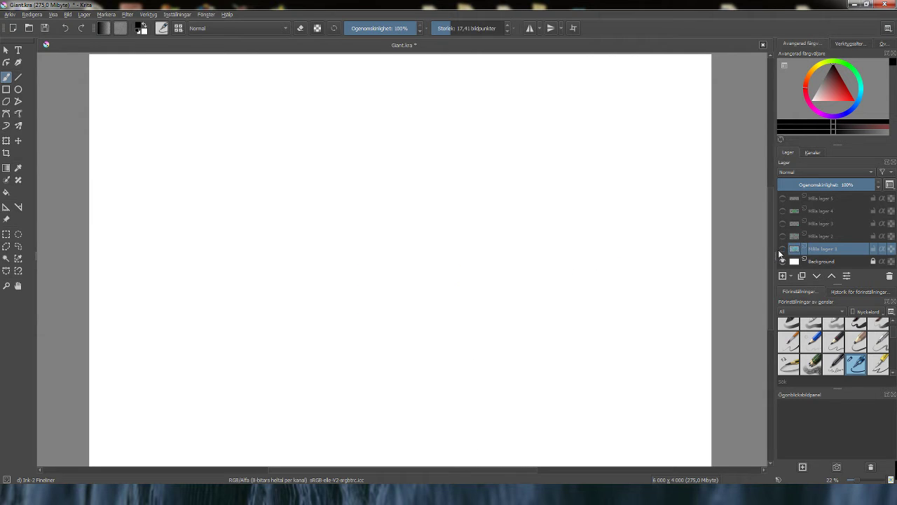
Step: Hide Måla lager 1, show Måla lager 3 and Måla lager 4, and make Måla lager 4 the active layer
left_click(783, 249)
left_click(783, 223)
left_click(782, 211)
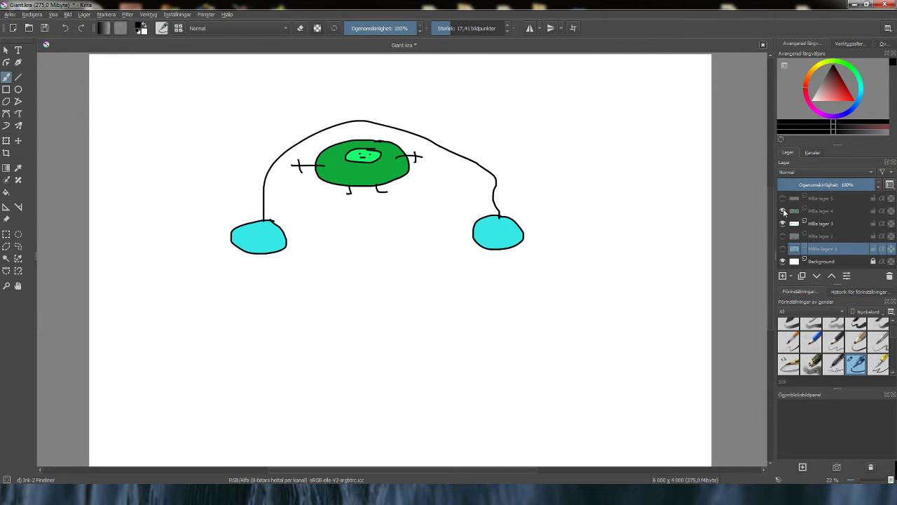
left_click(833, 210)
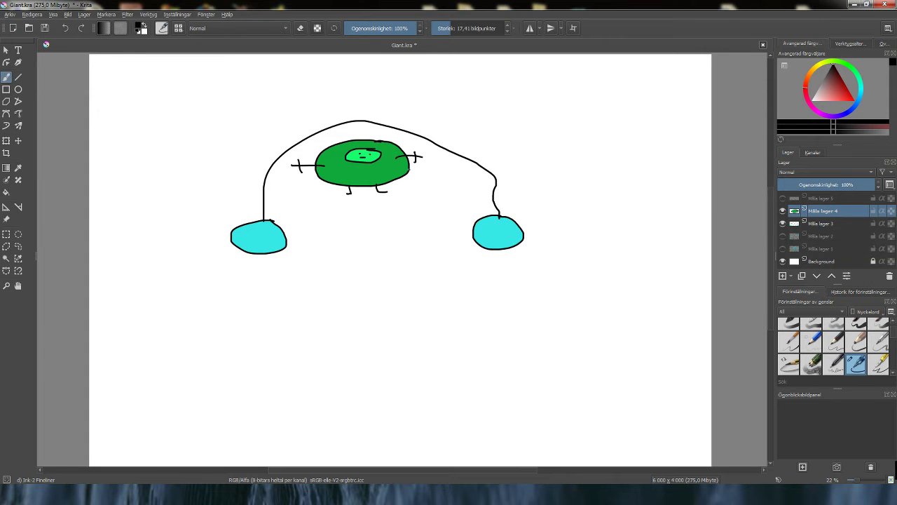
left_click_drag(411, 167, 406, 176)
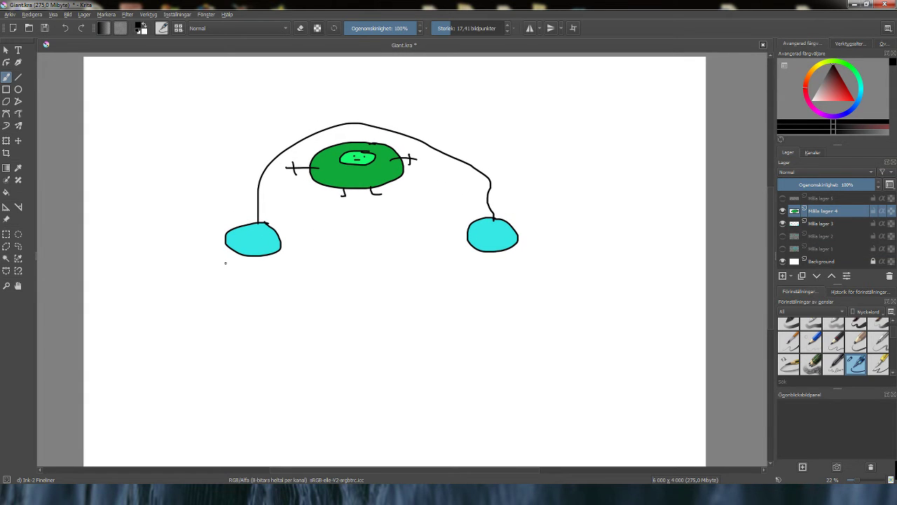
mouse_move(301, 210)
left_mouse_down()
mouse_move(286, 221)
mouse_move(302, 220)
left_mouse_up()
mouse_move(450, 206)
left_mouse_down()
mouse_move(458, 211)
mouse_move(439, 214)
mouse_move(470, 218)
mouse_move(456, 215)
left_mouse_up()
key("ctrl+z")
key("ctrl+z")
key("ctrl+z")
key("ctrl+z")
key("ctrl+z")
key("ctrl+z")
key("ctrl+z")
key("ctrl+z")
key("ctrl+z")
key("ctrl+z")
key("ctrl+z")
Step: Hide Måla lager 4 and Måla lager 3, then show and select Måla lager 2 with the four creatures
left_click(782, 210)
left_click(782, 223)
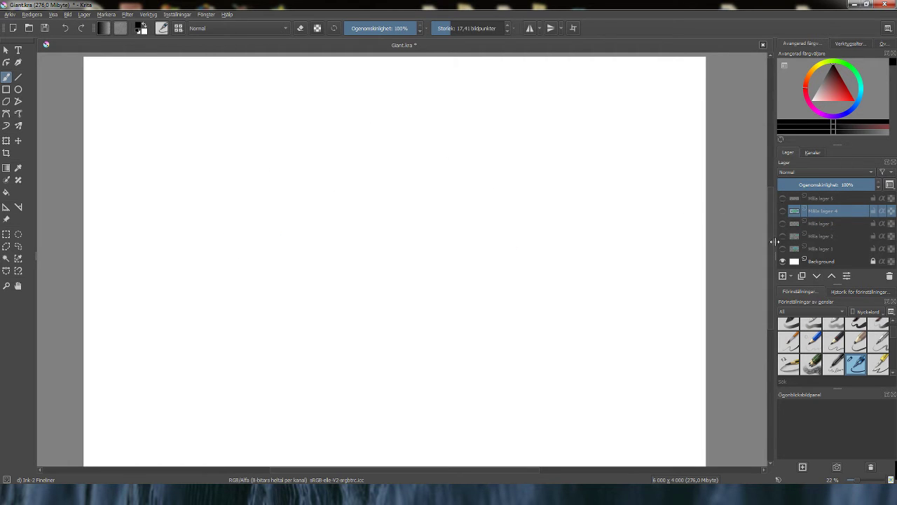
left_click(783, 236)
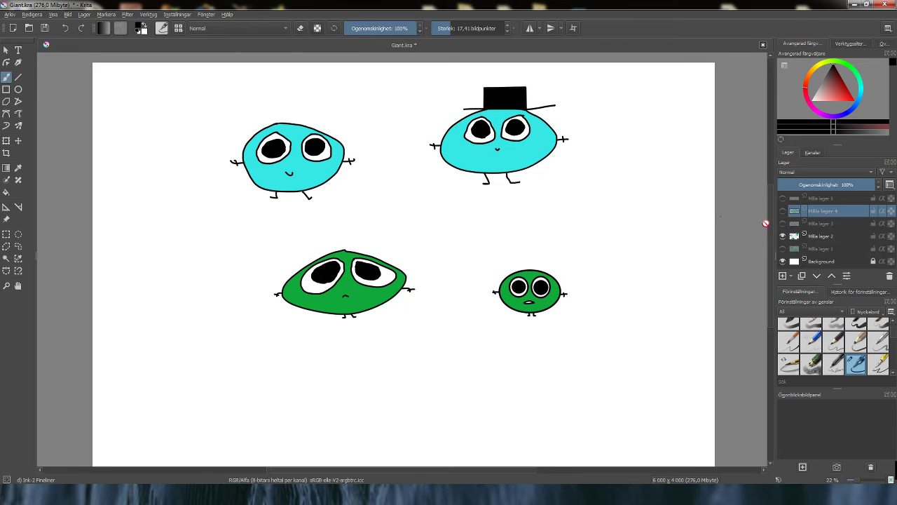
left_click(820, 237)
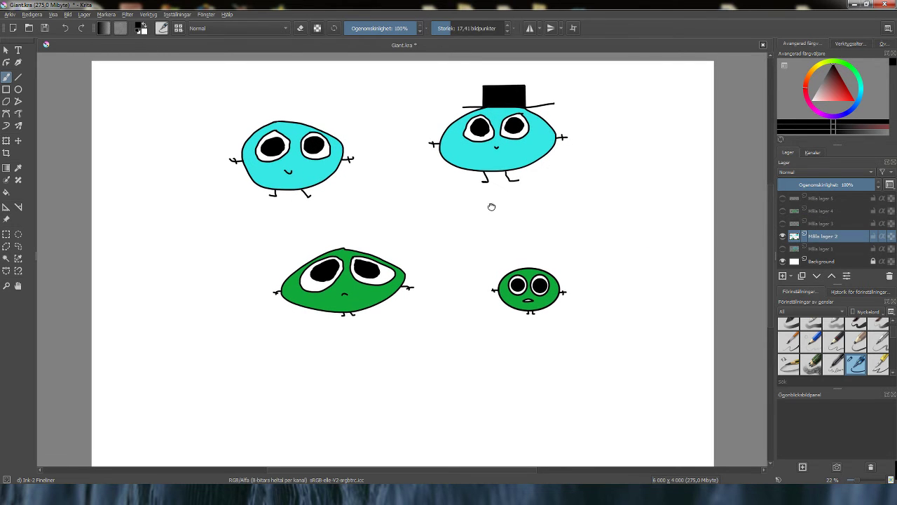
Step: Draw an arrow beside each of the two green creatures, pointing toward the space between them
left_click_drag(451, 213, 459, 212)
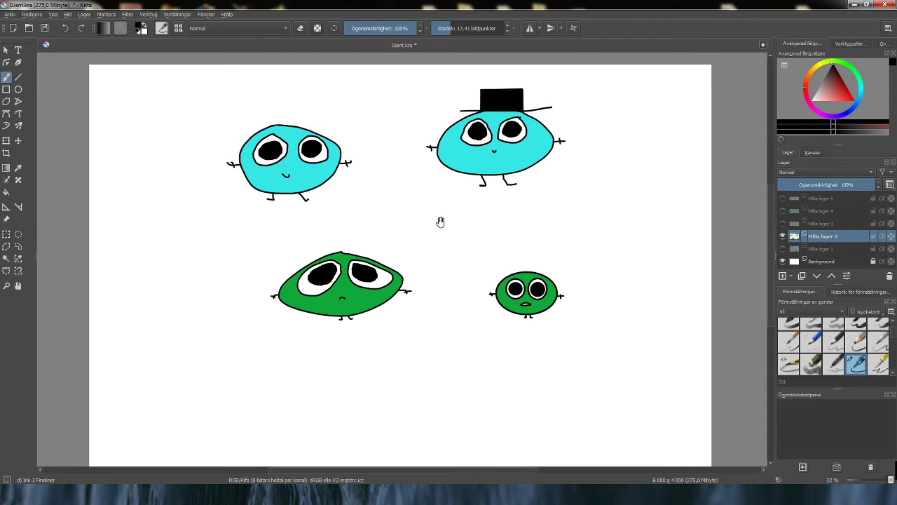
left_click_drag(413, 257, 423, 258)
mouse_move(483, 261)
left_mouse_down()
mouse_move(464, 258)
mouse_move(474, 265)
left_mouse_up()
left_click_drag(449, 229, 453, 233)
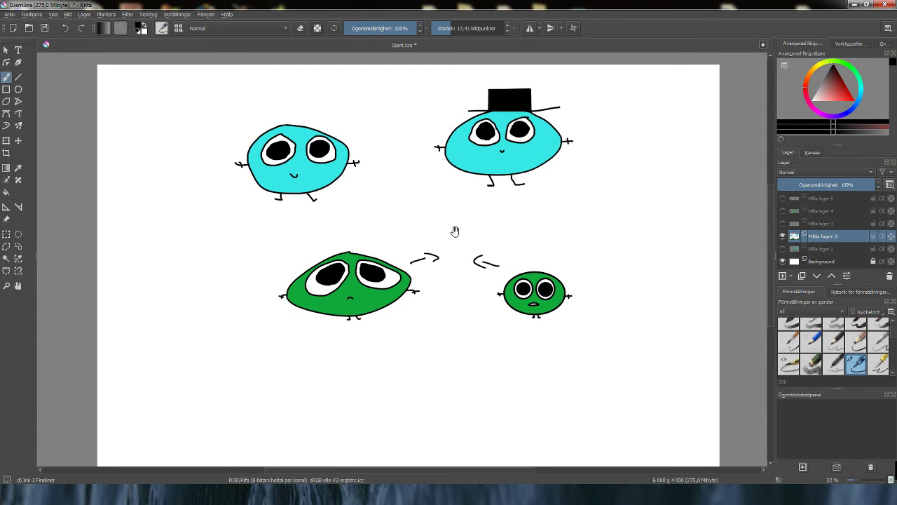
left_click_drag(453, 231, 461, 234)
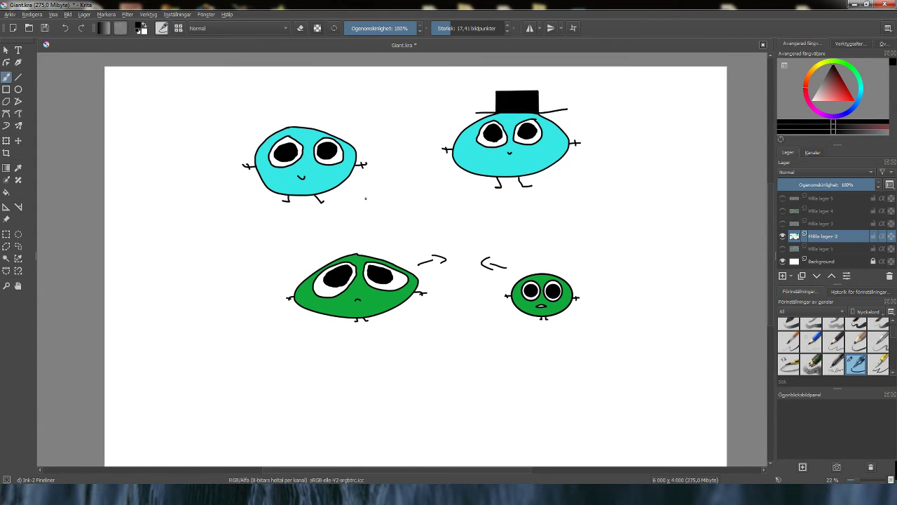
Step: Draw an arrow beneath each of the two blue creatures, pointing toward the middle between them
mouse_move(366, 194)
left_mouse_down()
mouse_move(387, 203)
mouse_move(397, 195)
left_mouse_up()
mouse_move(462, 187)
left_mouse_down()
mouse_move(445, 199)
mouse_move(452, 204)
left_mouse_up()
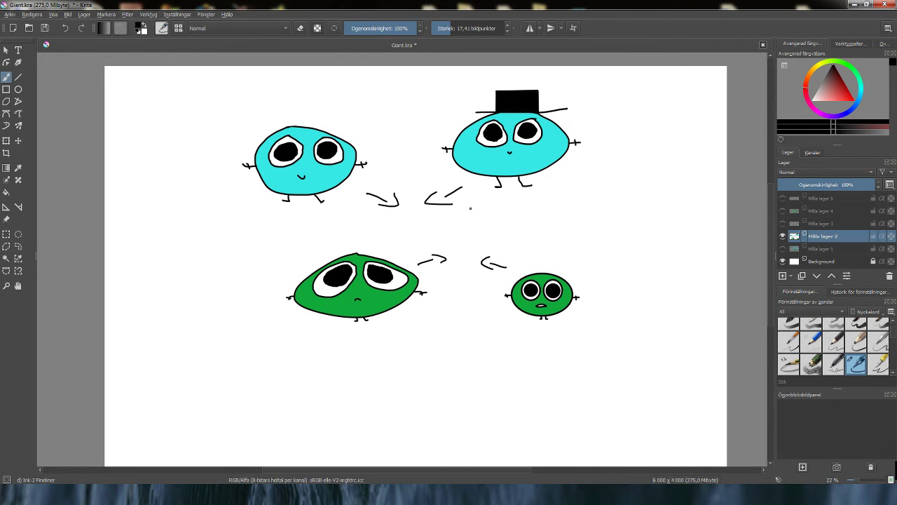
left_click_drag(472, 201, 453, 225)
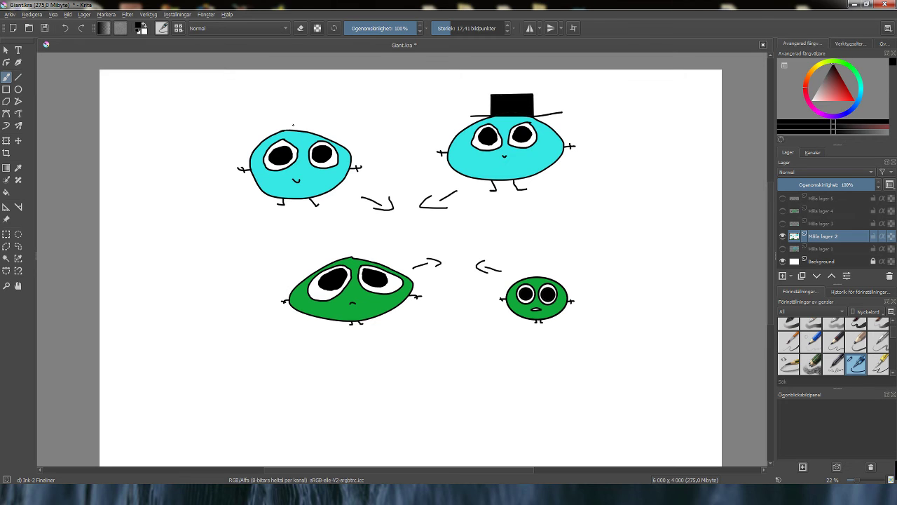
left_click_drag(483, 170, 469, 176)
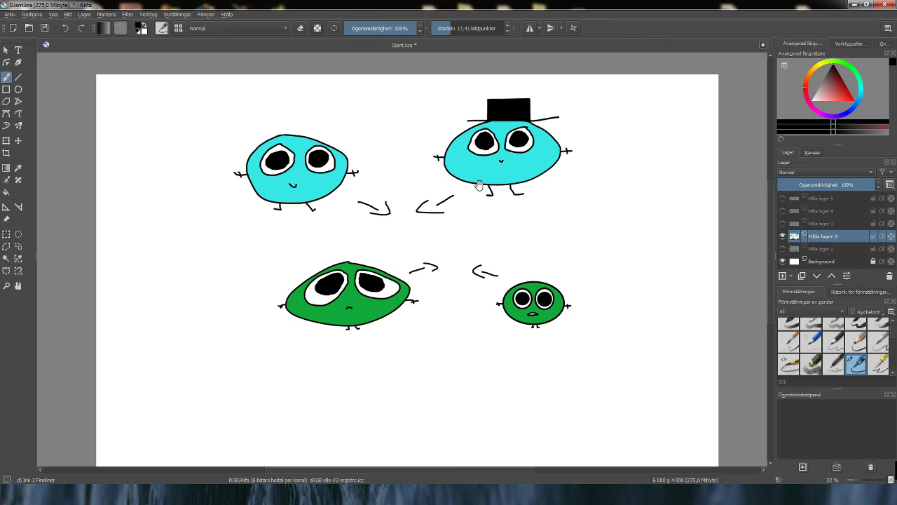
left_click_drag(479, 182, 484, 184)
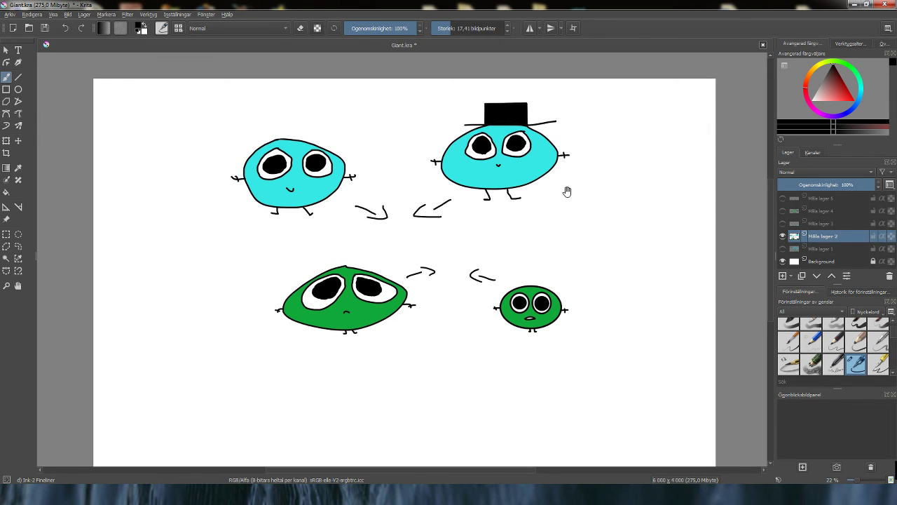
Step: Hide Måla lager 2, show Måla lager 3 and Måla lager 4, and make Måla lager 4 the active layer
left_click(783, 236)
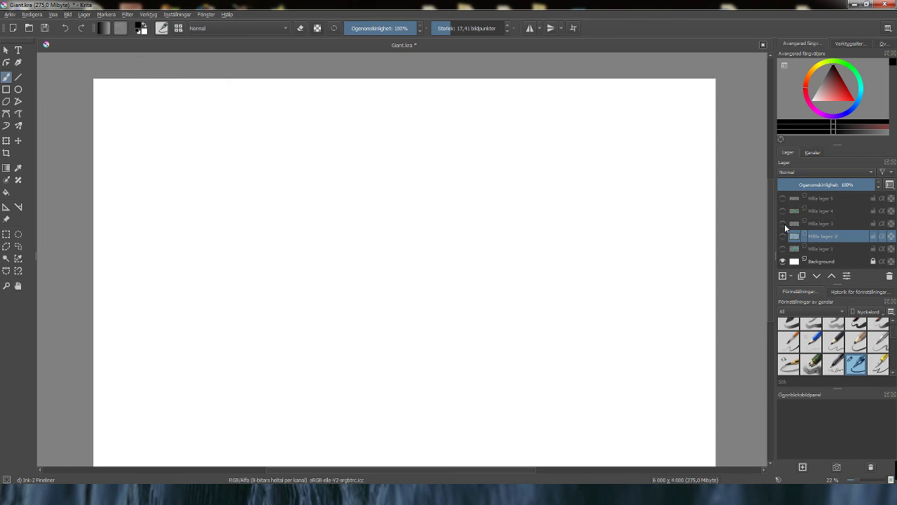
left_click(783, 223)
left_click(783, 211)
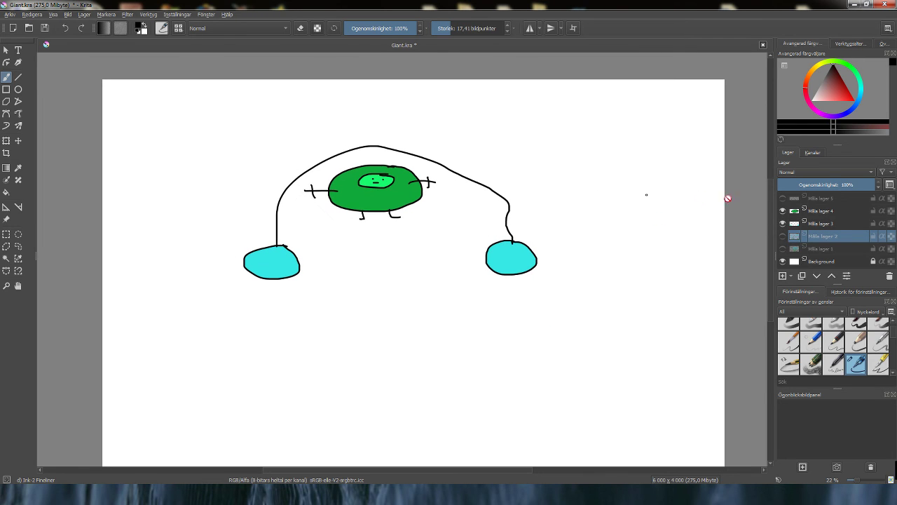
left_click(822, 211)
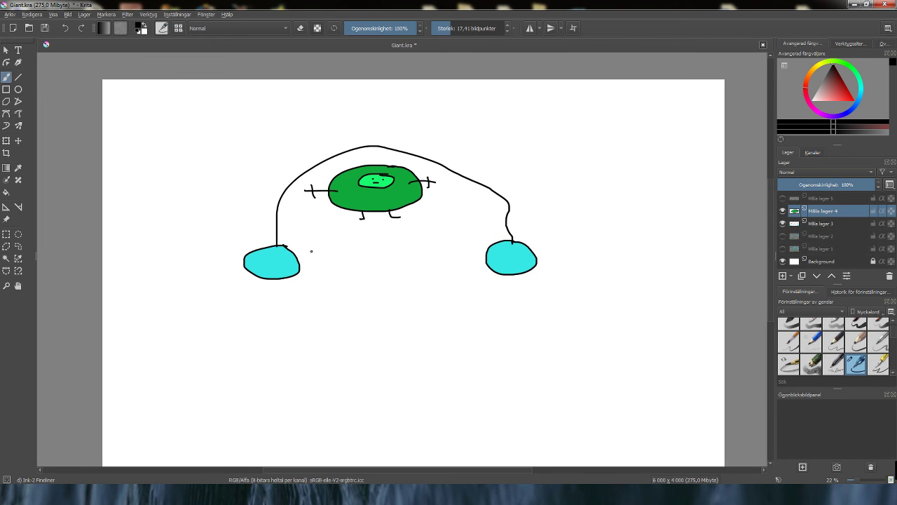
Step: Draw a box between the blue blobs, an arrow pointing up beneath it, and an arrow pointing down above the arc
mouse_move(324, 240)
left_mouse_down()
mouse_move(310, 299)
mouse_move(497, 298)
left_mouse_up()
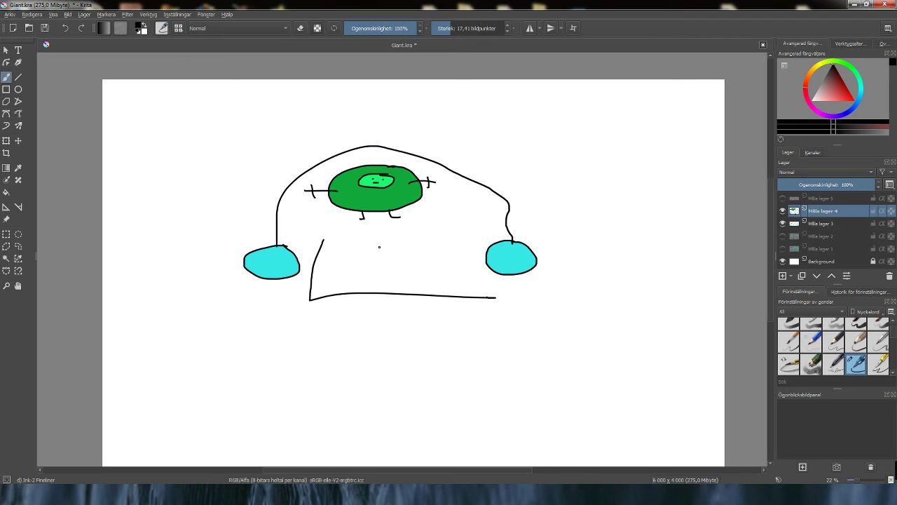
mouse_move(324, 240)
left_mouse_down()
mouse_move(468, 245)
mouse_move(495, 299)
left_mouse_up()
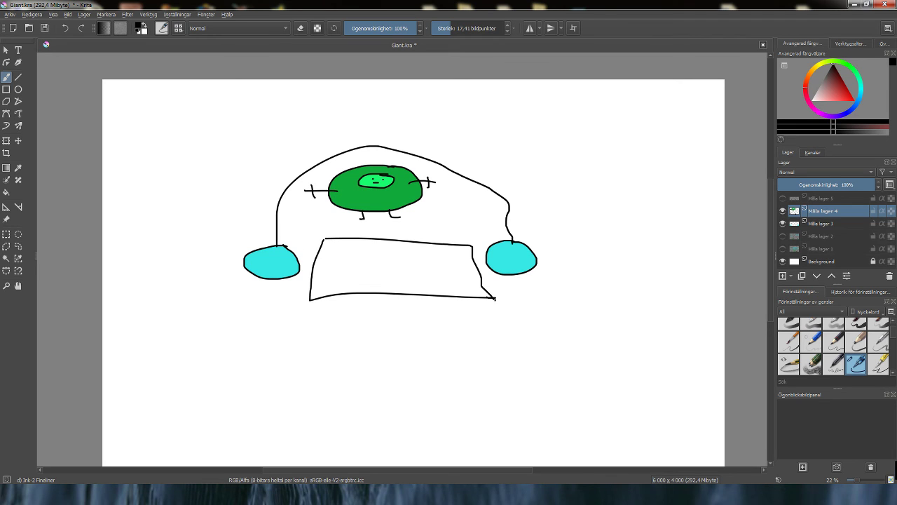
left_click_drag(400, 387, 404, 344)
mouse_move(381, 340)
left_mouse_down()
mouse_move(403, 328)
mouse_move(425, 357)
left_mouse_up()
left_click_drag(393, 105, 380, 139)
left_click_drag(379, 139, 416, 128)
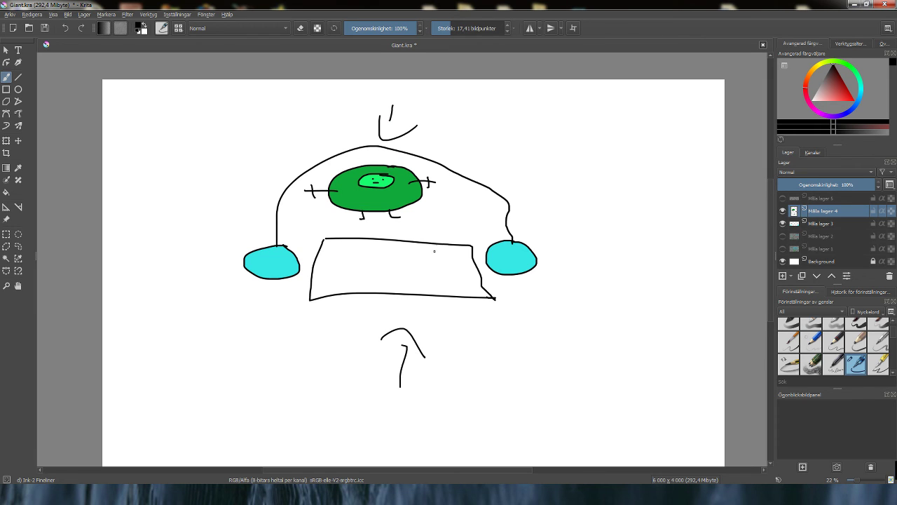
Step: Draw a small ring inside each blue blob and two arrows from each blob into the box
mouse_move(481, 250)
left_mouse_down()
mouse_move(494, 247)
mouse_move(477, 275)
mouse_move(461, 273)
mouse_move(477, 279)
left_mouse_up()
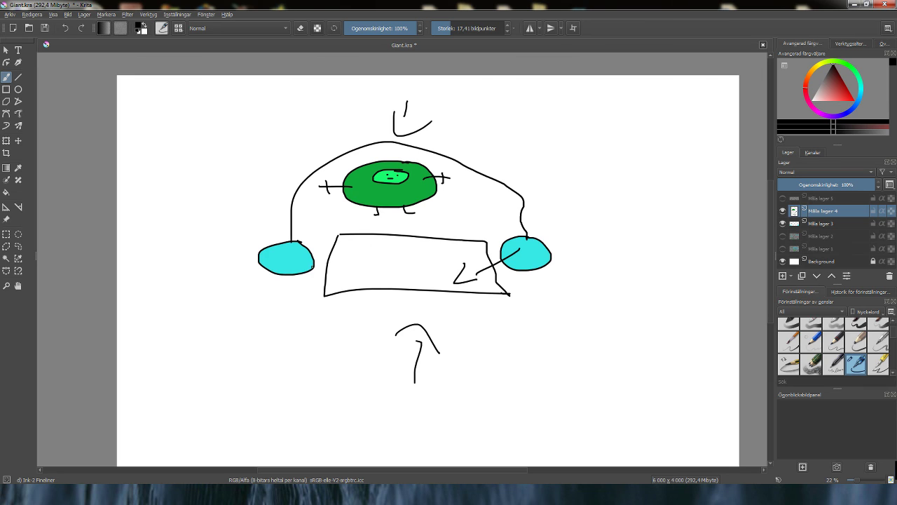
left_click_drag(297, 261, 328, 275)
left_click_drag(336, 262, 354, 276)
left_click_drag(292, 254, 295, 259)
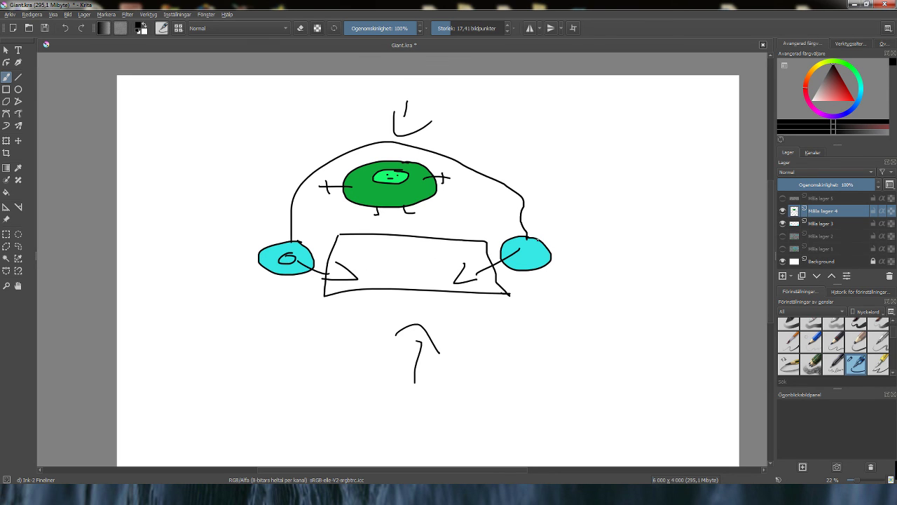
left_click_drag(533, 246, 528, 255)
mouse_move(519, 243)
left_mouse_down()
mouse_move(466, 251)
mouse_move(479, 259)
left_mouse_up()
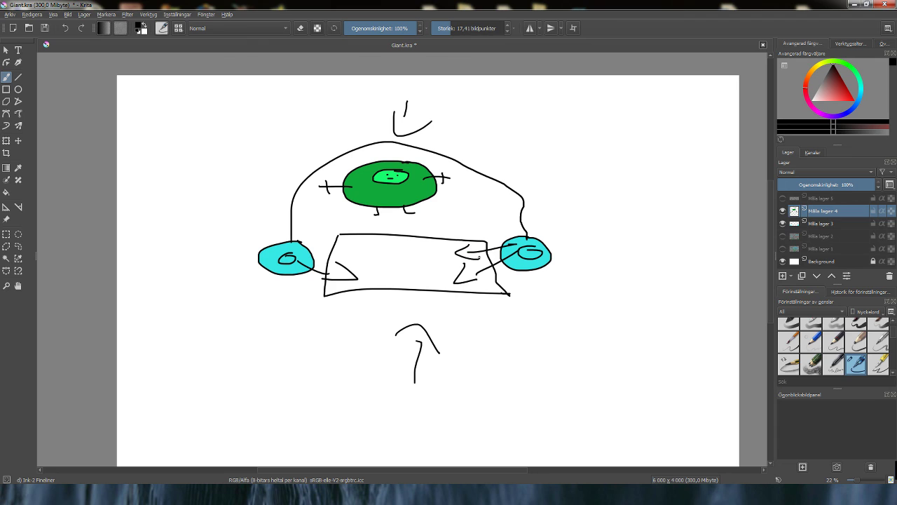
mouse_move(296, 254)
left_mouse_down()
mouse_move(328, 255)
mouse_move(329, 263)
left_mouse_up()
Step: Add short arrow strokes below the box on both sides of the upward arrow
left_click_drag(382, 320, 392, 315)
left_click_drag(382, 304, 395, 324)
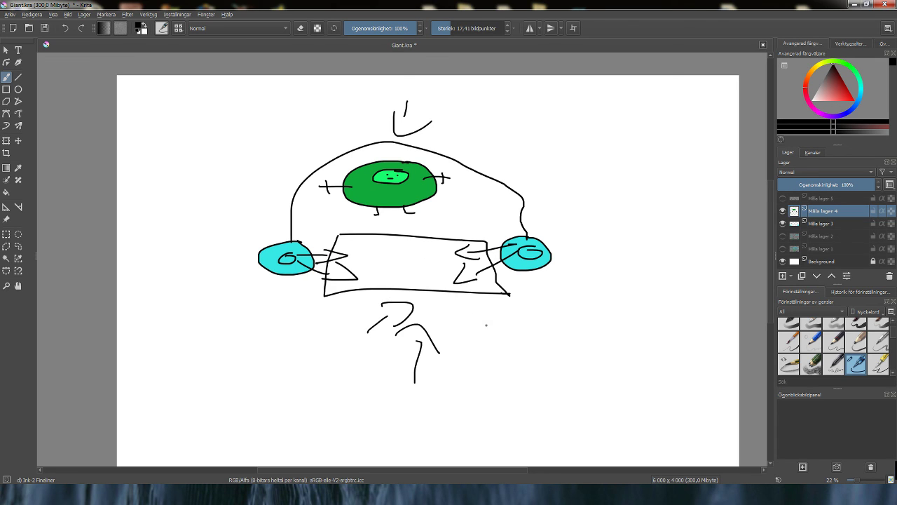
mouse_move(471, 314)
left_mouse_down()
mouse_move(489, 327)
mouse_move(503, 321)
left_mouse_up()
Step: Hide Måla lager 4 and Måla lager 3, then show and select the title layer Måla lager 5
left_click(783, 235)
left_click(783, 236)
left_click(783, 236)
left_click(783, 237)
left_click(783, 212)
left_click(783, 211)
left_click(783, 211)
left_click(783, 223)
left_click(783, 198)
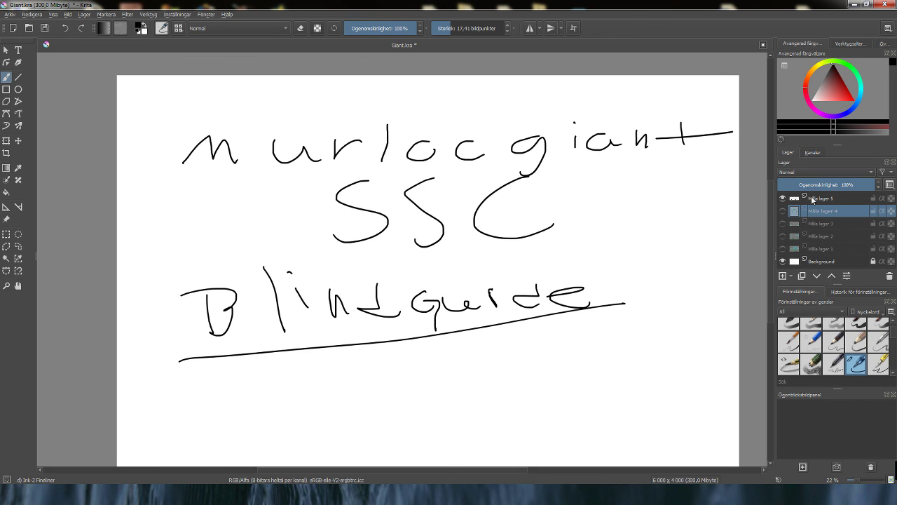
left_click(814, 201)
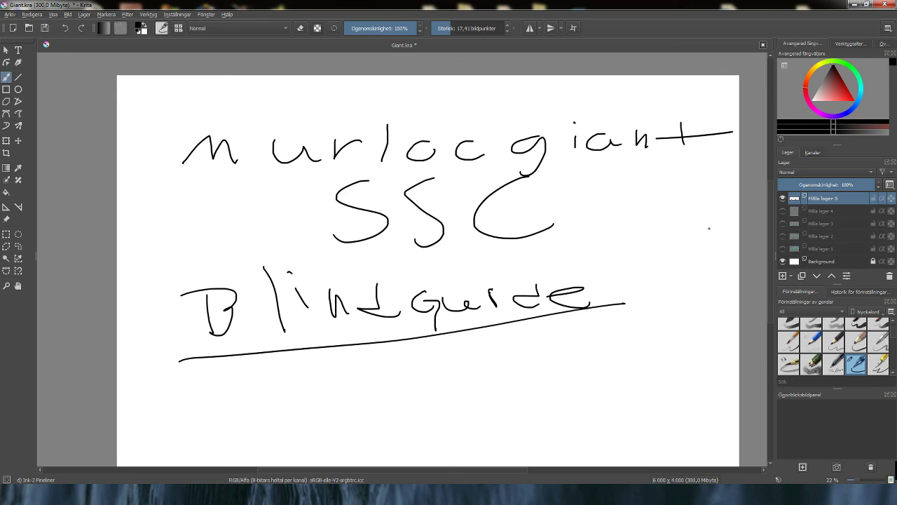